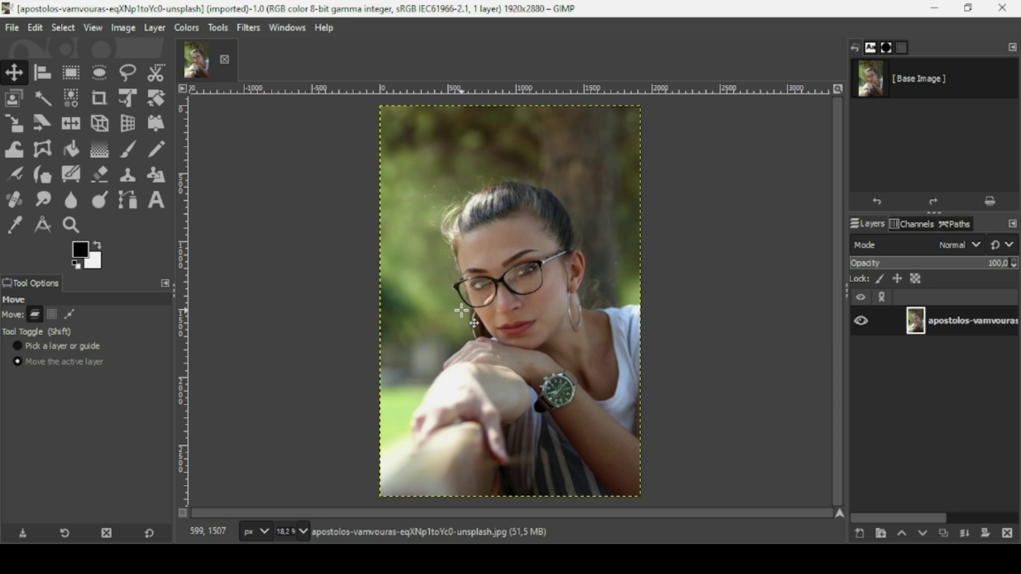
# Zoom the portrait from 18.2% to 66.7%, centred on the eyeglasses
pyautogui.scroll(4, 461, 310)
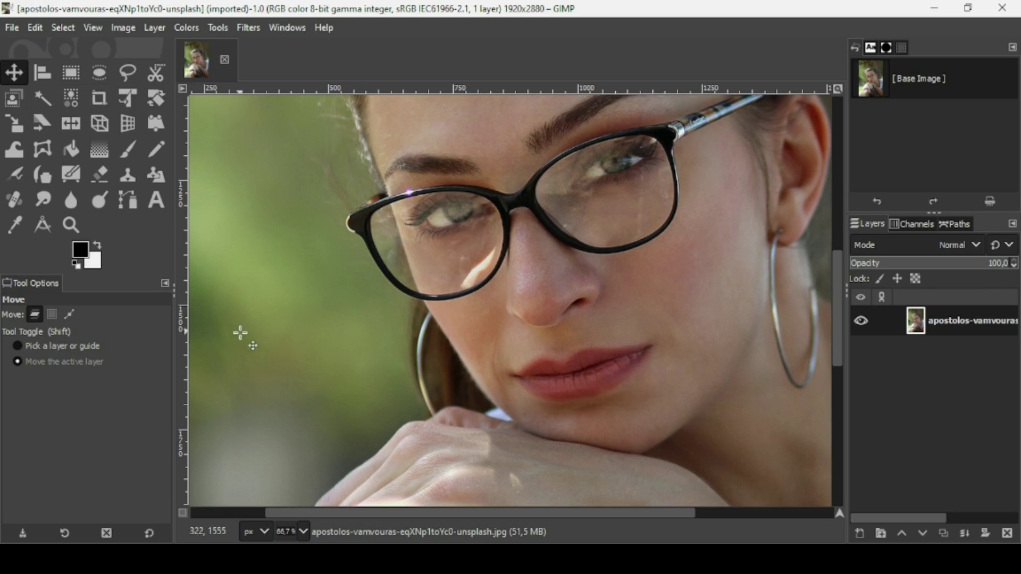
# Enable Quick Mask, make white the foreground colour, and pick the Paintbrush
pyautogui.click(184, 514)
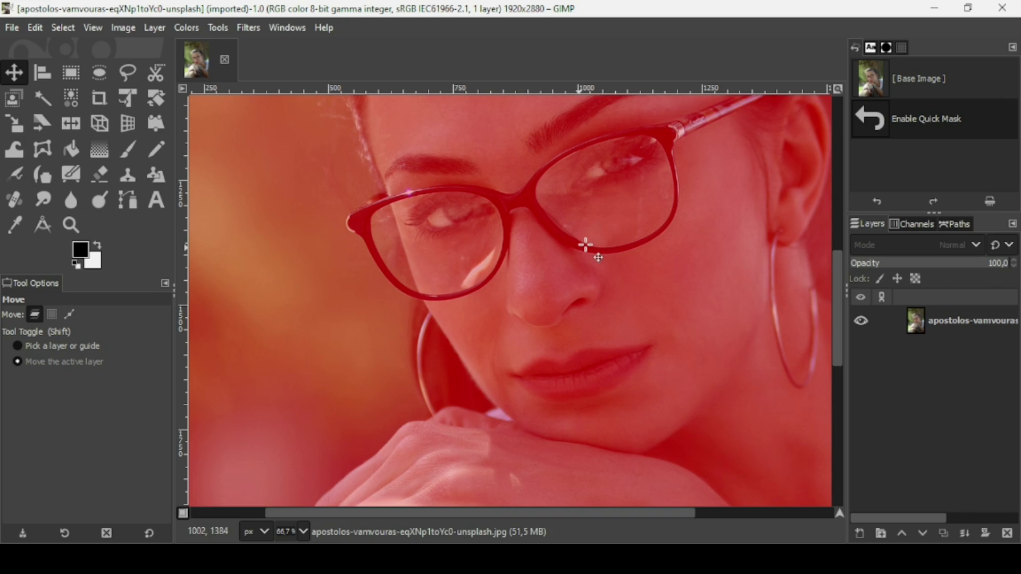
pyautogui.click(100, 248)
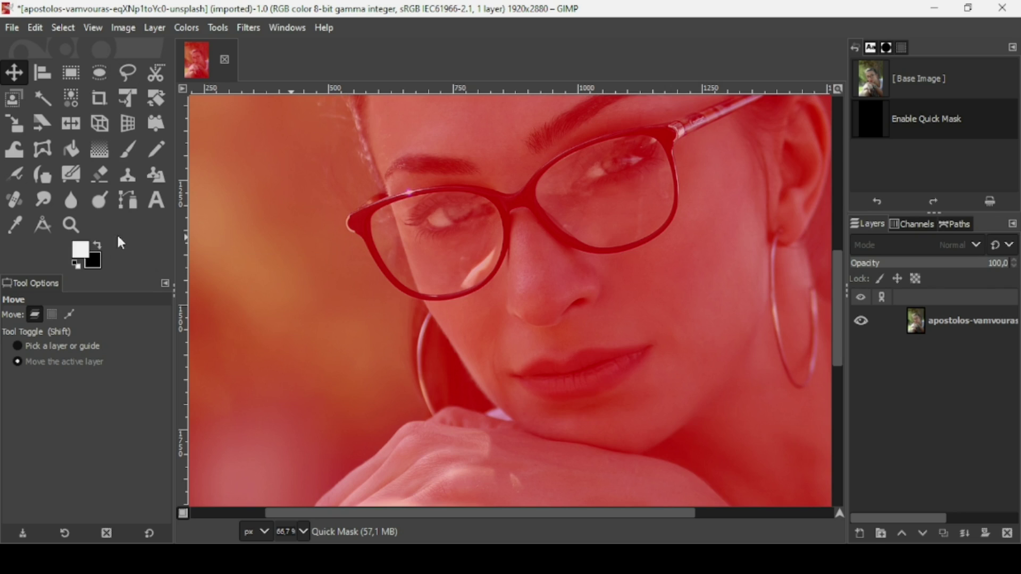
pyautogui.click(127, 151)
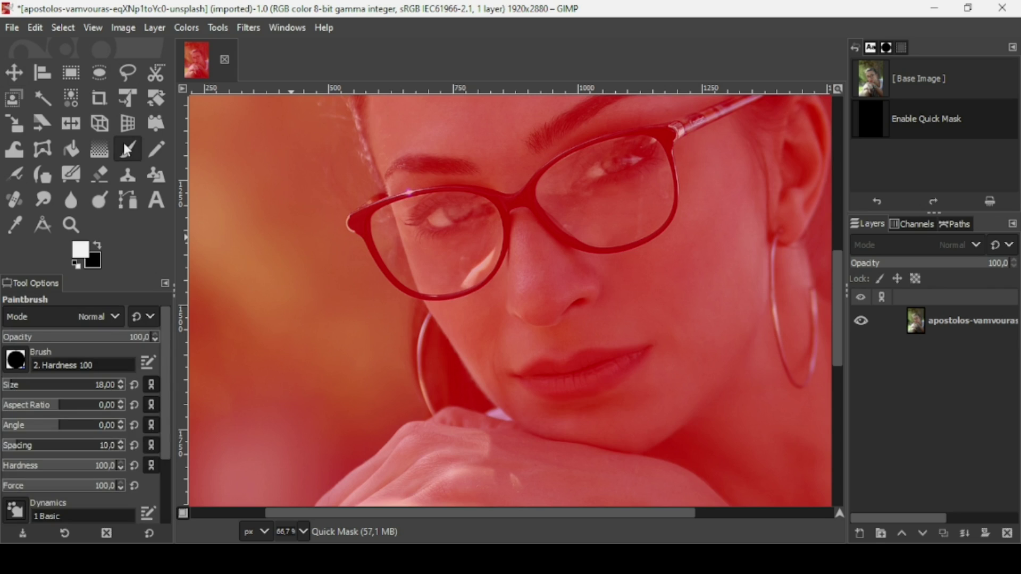
# Set brush force 75 and size 60, paint the left lens, and undo a stray stroke
pyautogui.click(89, 489)
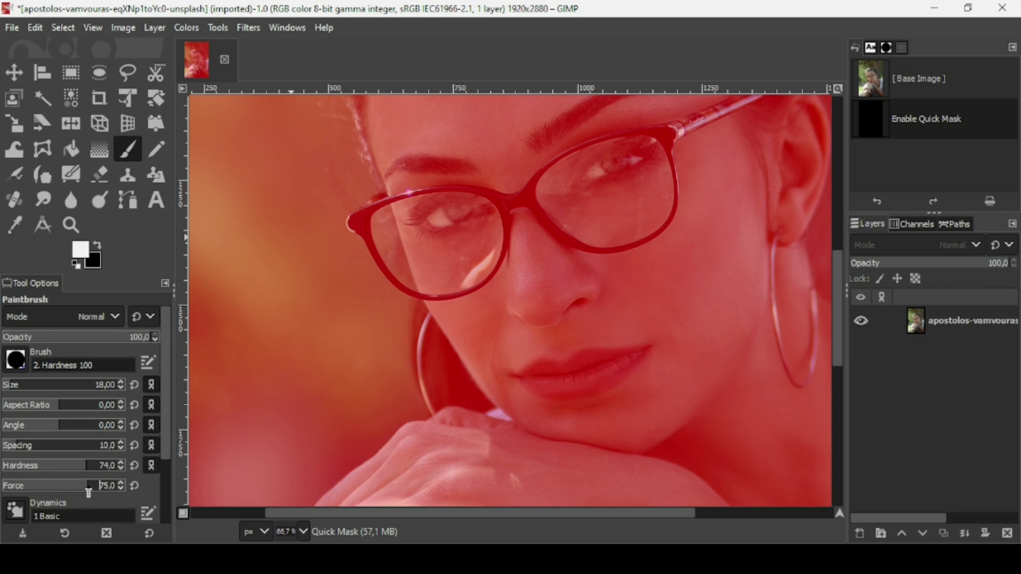
pyautogui.click(22, 384)
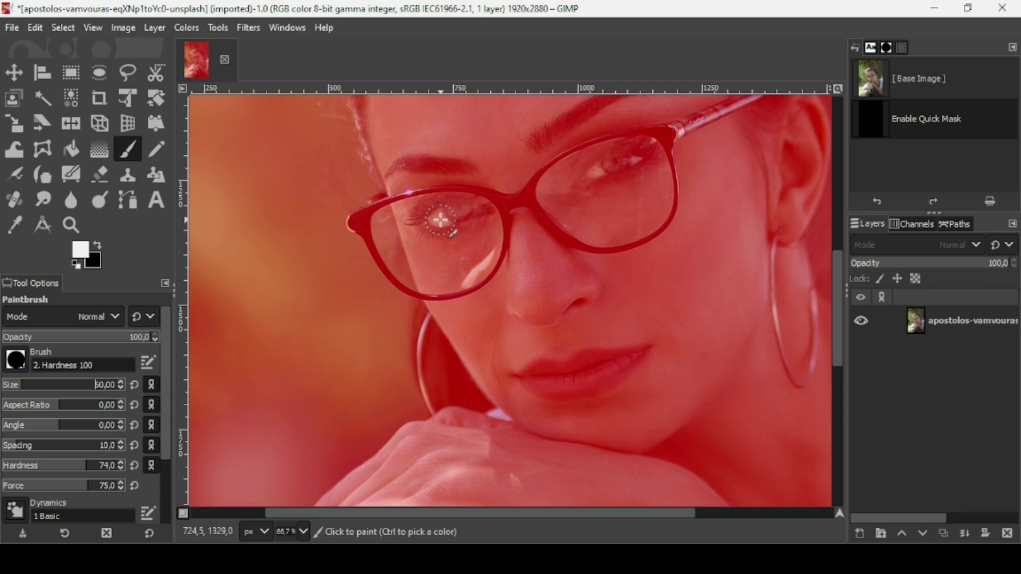
pyautogui.moveTo(441, 220)
pyautogui.mouseDown()
pyautogui.moveTo(435, 231)
pyautogui.moveTo(468, 228)
pyautogui.moveTo(449, 237)
pyautogui.moveTo(478, 245)
pyautogui.moveTo(476, 272)
pyautogui.moveTo(444, 282)
pyautogui.moveTo(399, 269)
pyautogui.moveTo(380, 223)
pyautogui.moveTo(391, 218)
pyautogui.moveTo(435, 205)
pyautogui.moveTo(478, 210)
pyautogui.moveTo(491, 261)
pyautogui.moveTo(425, 259)
pyautogui.moveTo(452, 273)
pyautogui.moveTo(449, 285)
pyautogui.moveTo(440, 274)
pyautogui.moveTo(475, 242)
pyautogui.mouseUp()
pyautogui.press('ctrl')
pyautogui.hotkey('ctrl', 'z')
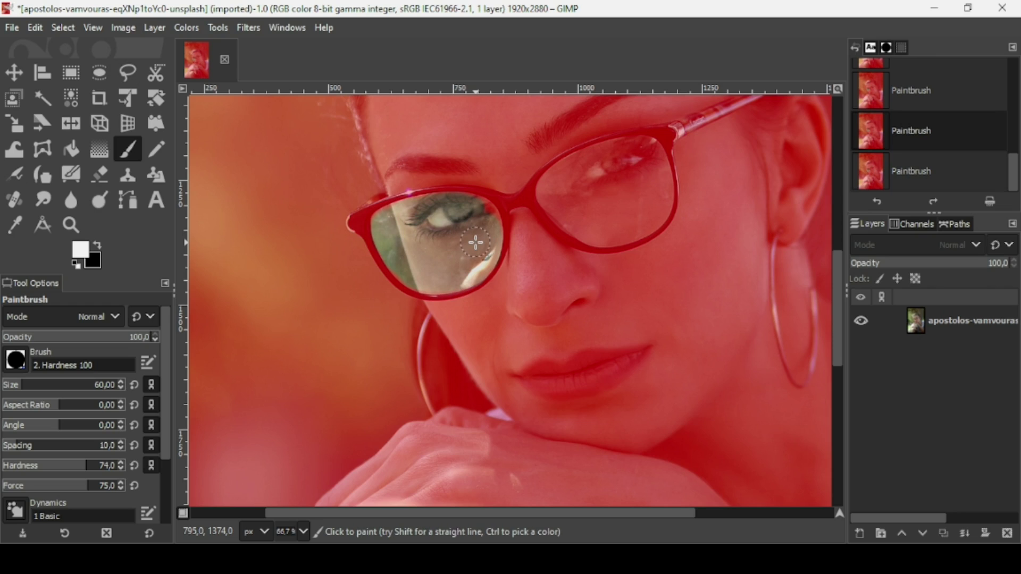
# Finish unmasking the left lens and paint the right lens clear
pyautogui.moveTo(453, 280); pyautogui.dragTo(407, 271)
pyautogui.moveTo(389, 219)
pyautogui.mouseDown()
pyautogui.moveTo(443, 206)
pyautogui.moveTo(476, 209)
pyautogui.moveTo(490, 224)
pyautogui.moveTo(485, 213)
pyautogui.moveTo(421, 208)
pyautogui.moveTo(383, 228)
pyautogui.moveTo(447, 234)
pyautogui.moveTo(431, 281)
pyautogui.moveTo(460, 277)
pyautogui.mouseUp()
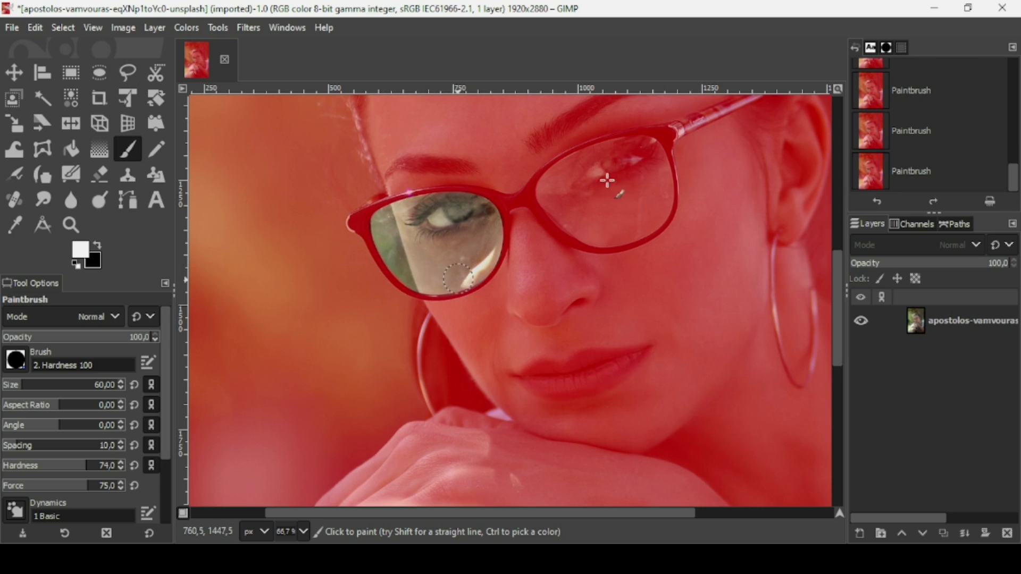
pyautogui.moveTo(621, 185)
pyautogui.mouseDown()
pyautogui.moveTo(611, 176)
pyautogui.moveTo(640, 171)
pyautogui.moveTo(609, 201)
pyautogui.moveTo(604, 177)
pyautogui.moveTo(647, 182)
pyautogui.moveTo(643, 212)
pyautogui.moveTo(574, 215)
pyautogui.moveTo(609, 215)
pyautogui.moveTo(644, 158)
pyautogui.moveTo(657, 177)
pyautogui.moveTo(654, 216)
pyautogui.moveTo(618, 235)
pyautogui.moveTo(564, 210)
pyautogui.moveTo(572, 169)
pyautogui.moveTo(598, 157)
pyautogui.moveTo(587, 163)
pyautogui.moveTo(656, 164)
pyautogui.moveTo(640, 224)
pyautogui.moveTo(550, 200)
pyautogui.moveTo(632, 153)
pyautogui.moveTo(658, 171)
pyautogui.moveTo(656, 214)
pyautogui.moveTo(641, 228)
pyautogui.moveTo(656, 211)
pyautogui.mouseUp()
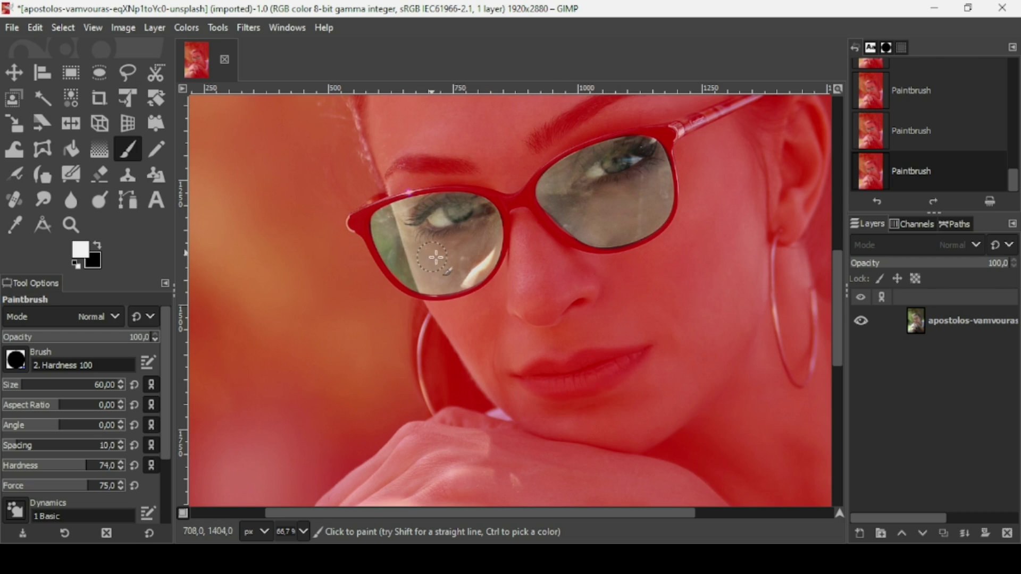
# Turn the painted lenses into a selection and add a new transparent layer above the photo
pyautogui.click(184, 514)
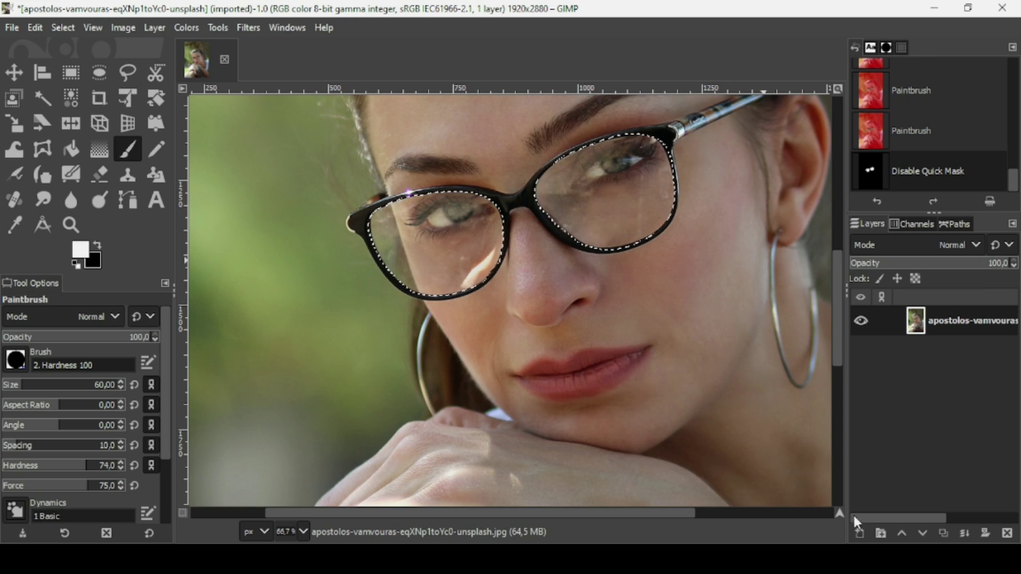
pyautogui.click(860, 533)
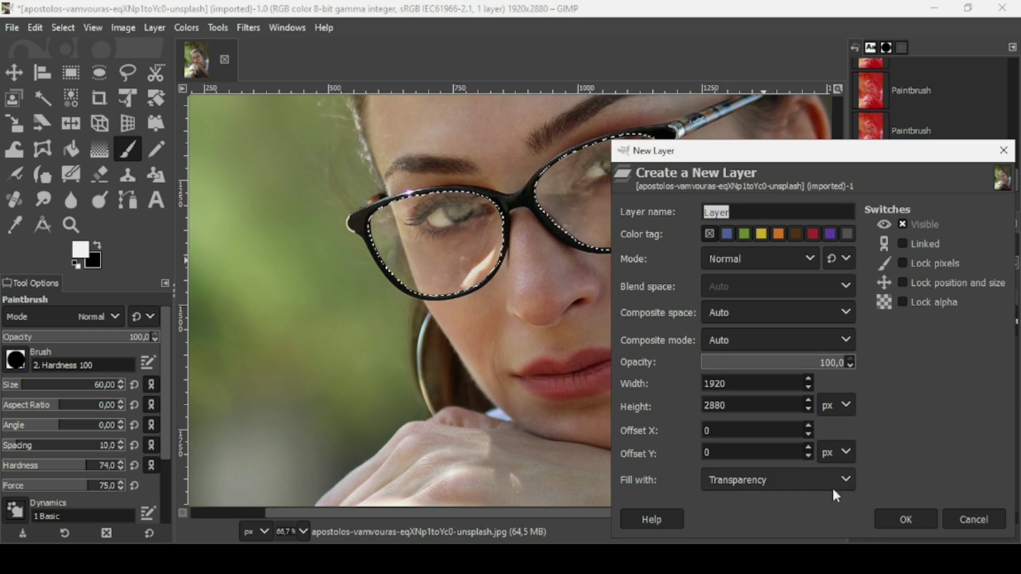
pyautogui.click(899, 513)
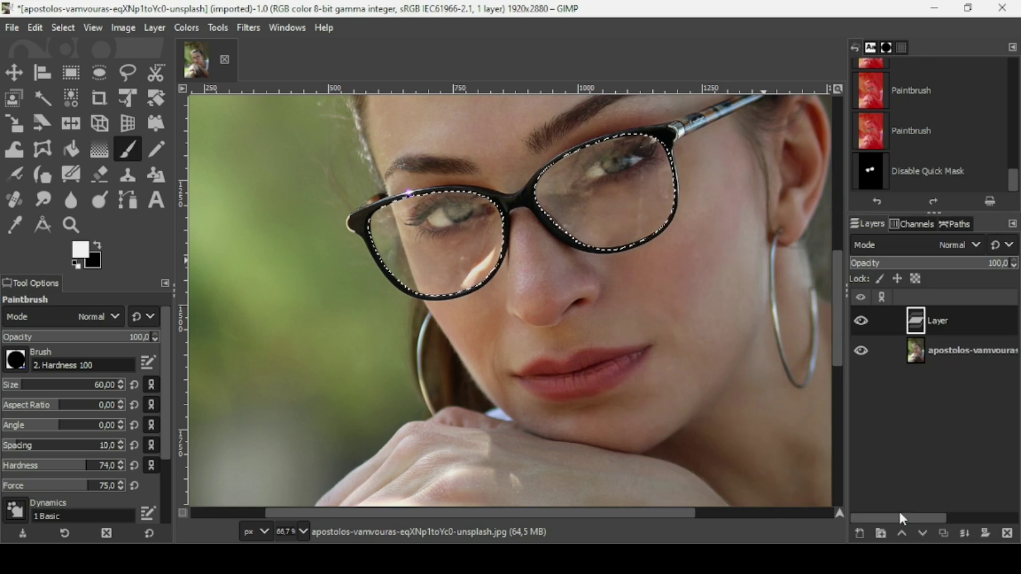
pyautogui.click(98, 156)
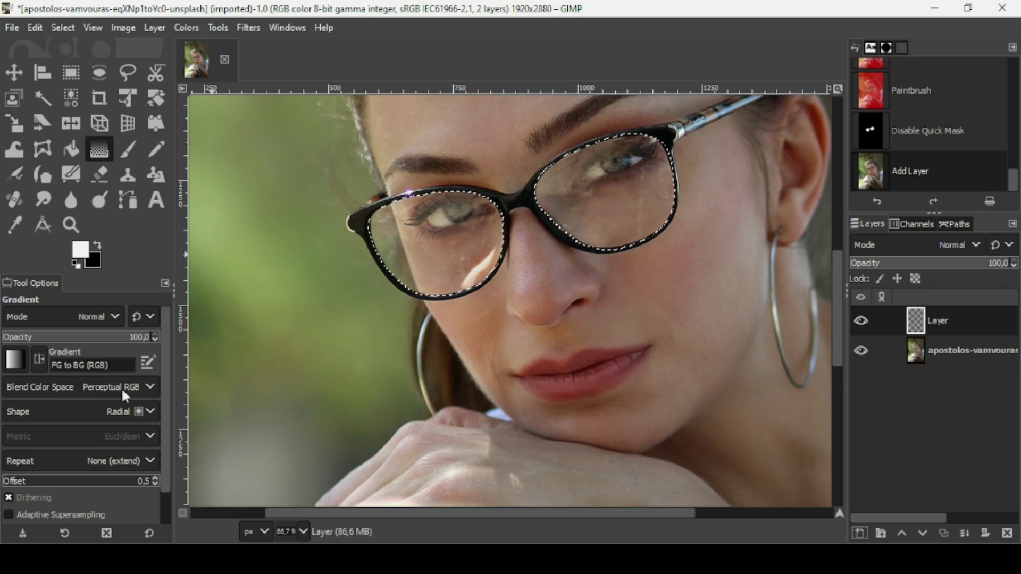
# Make the gradient shape Linear and set the foreground colour to orange e88716
pyautogui.click(136, 421)
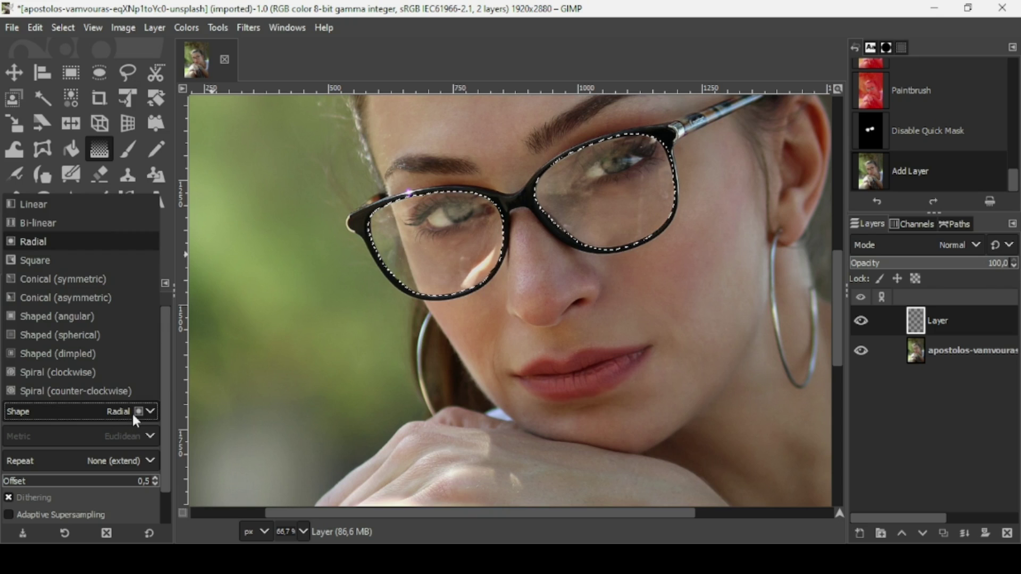
pyautogui.click(103, 208)
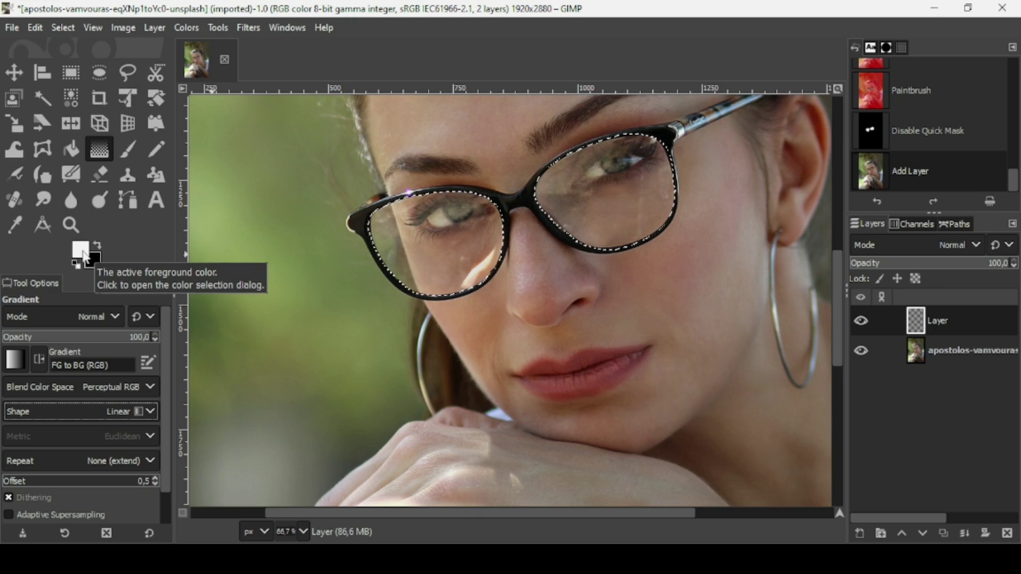
pyautogui.click(84, 256)
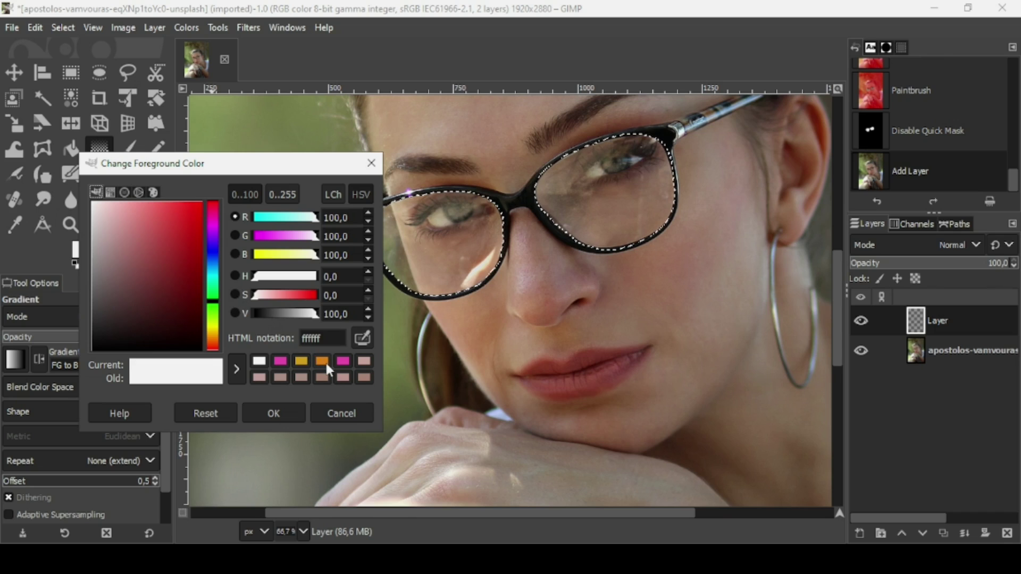
pyautogui.click(322, 362)
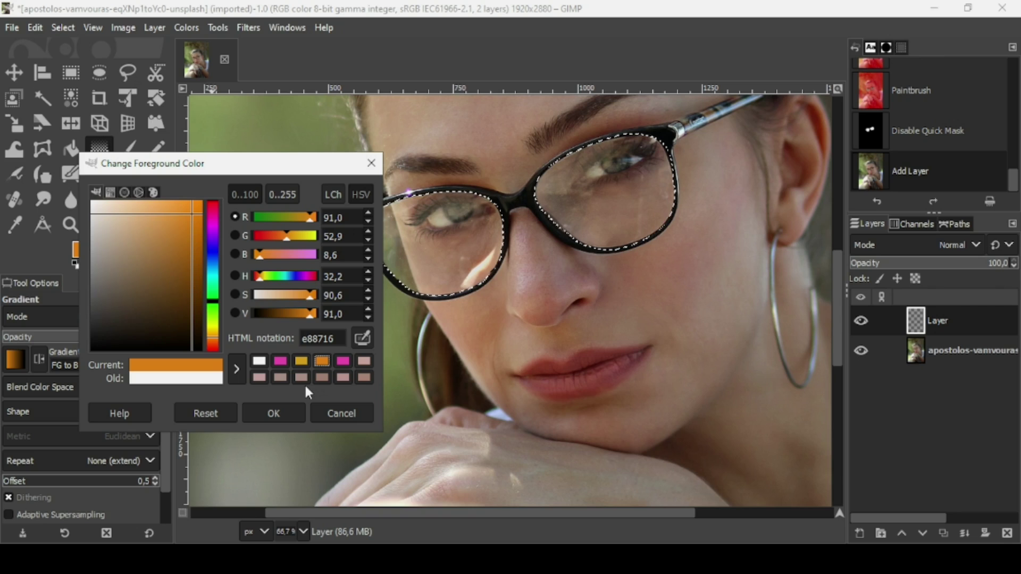
pyautogui.click(282, 413)
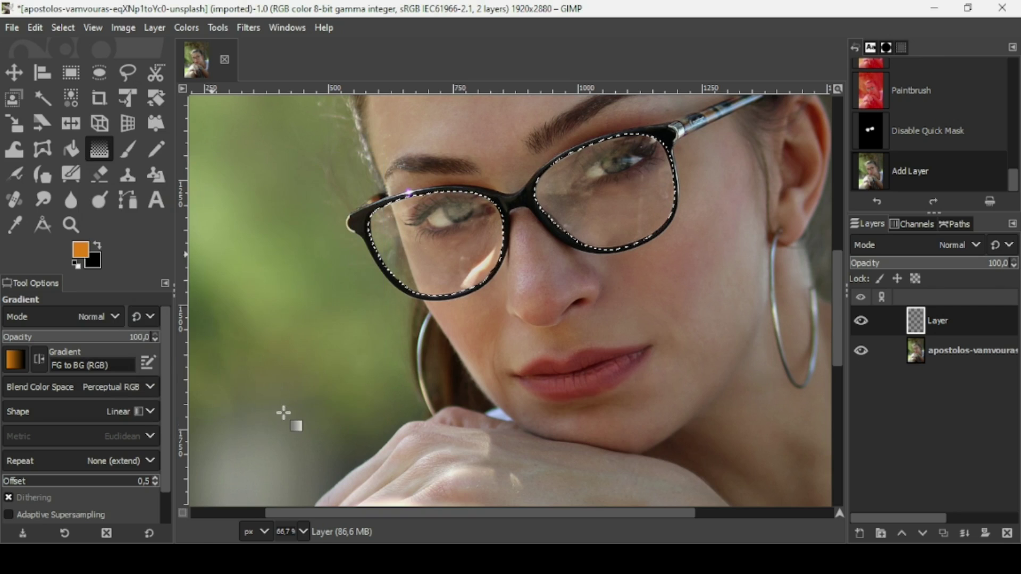
# Set the background colour to golden yellow dba51c
pyautogui.click(95, 258)
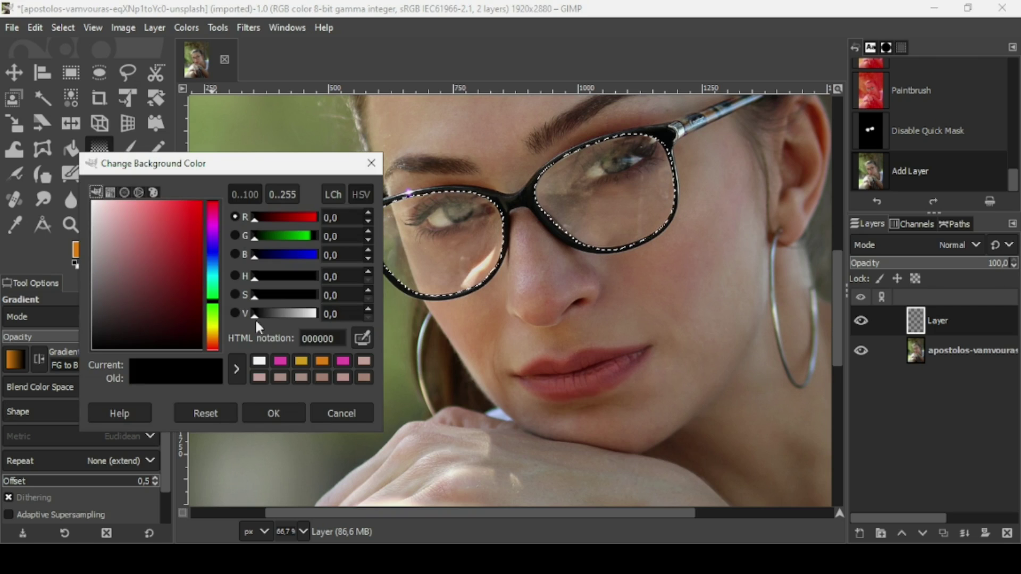
pyautogui.click(300, 362)
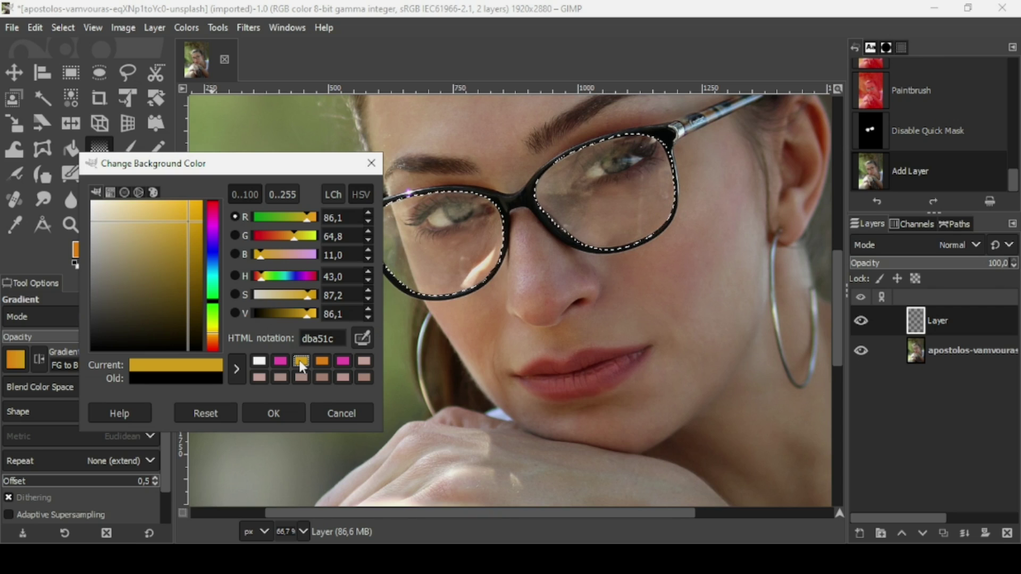
pyautogui.click(284, 408)
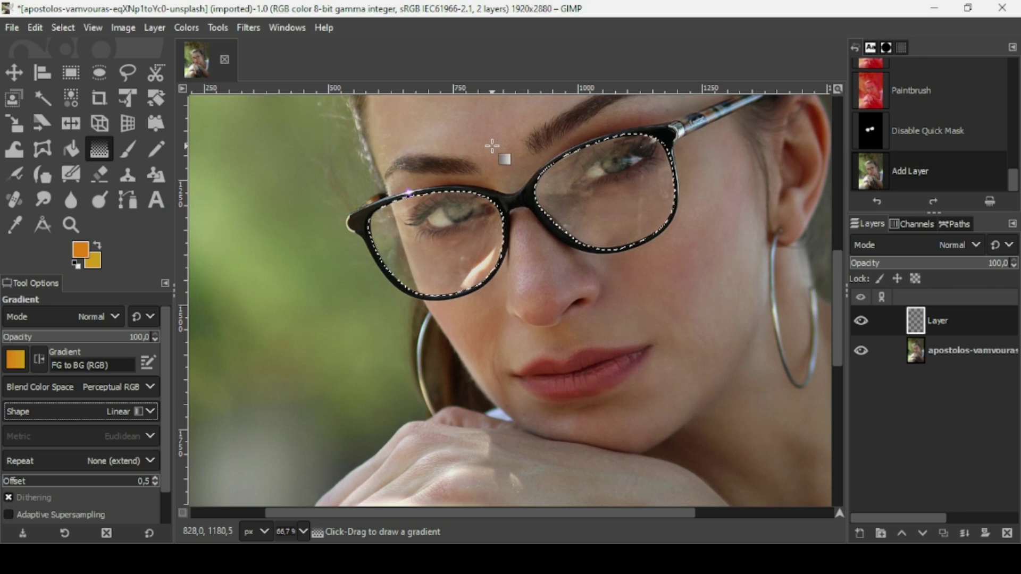
# Draw the orange-to-yellow gradient across the lenses, commit it, and select None
pyautogui.moveTo(545, 268); pyautogui.dragTo(549, 290)
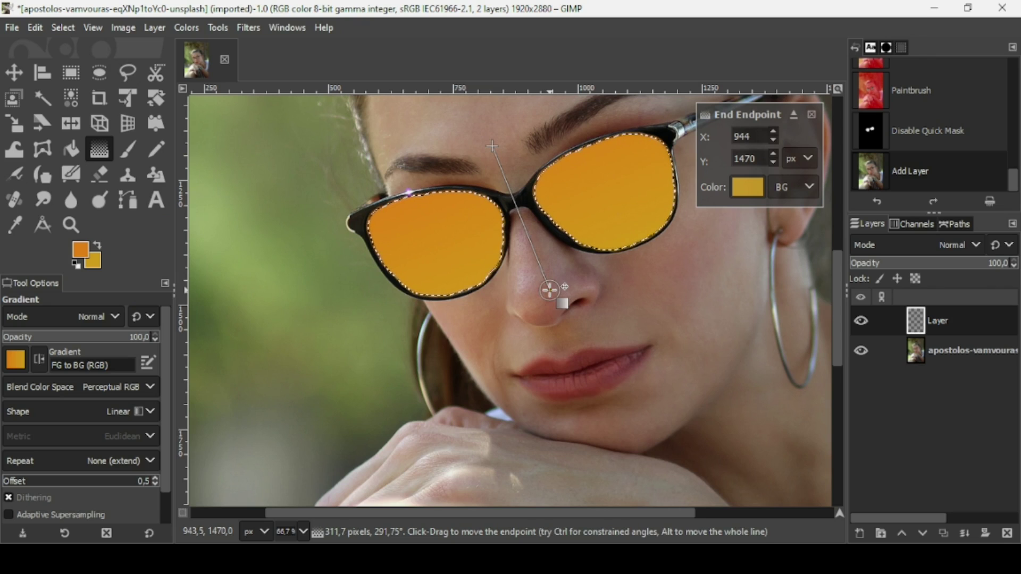
pyautogui.press('Return')
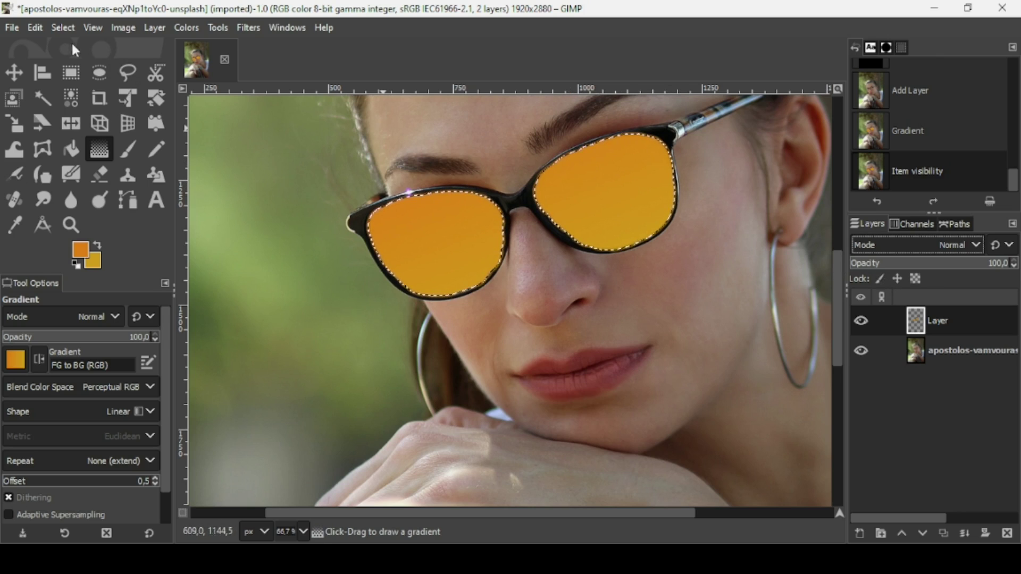
pyautogui.click(57, 31)
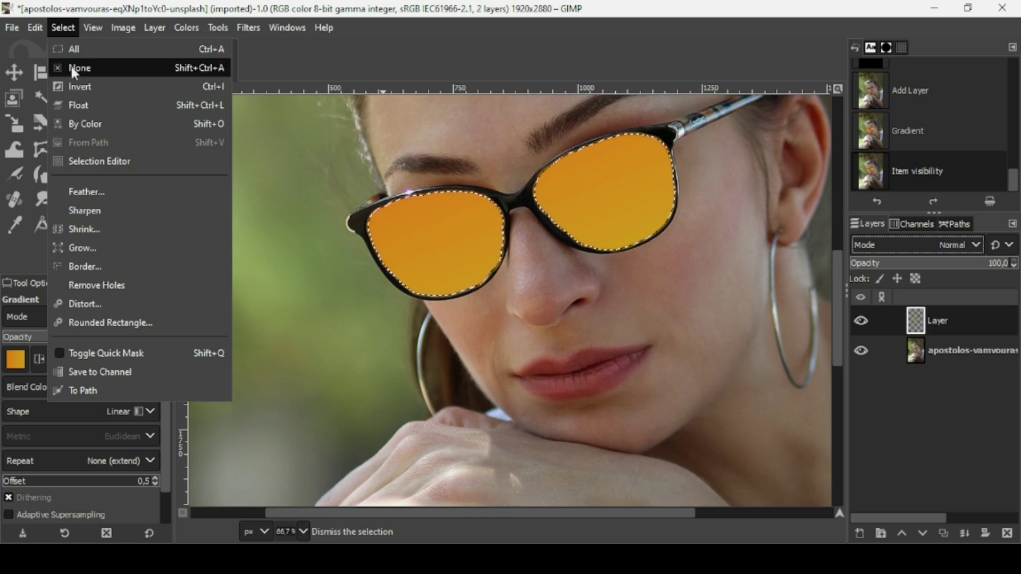
pyautogui.click(72, 69)
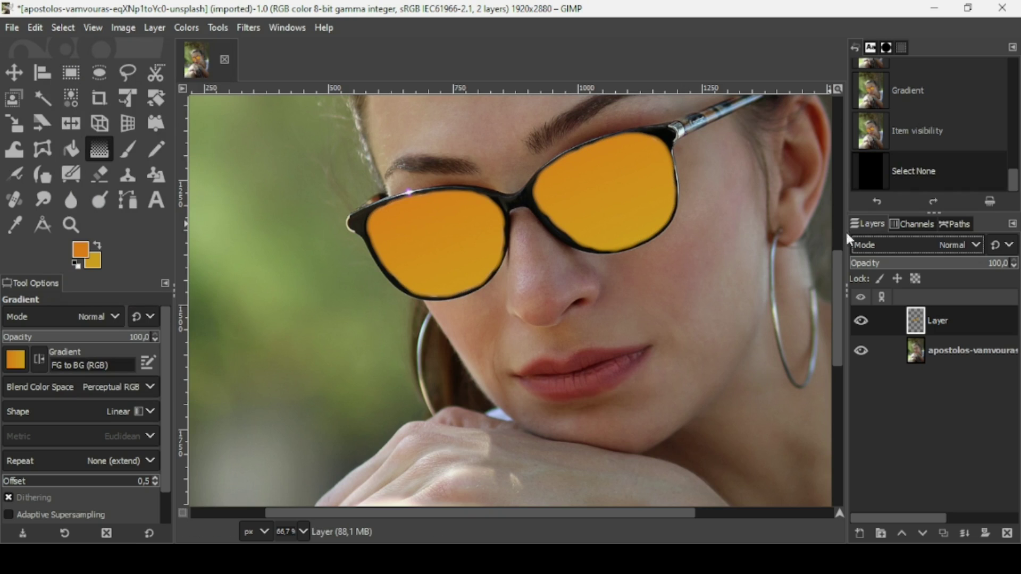
pyautogui.click(935, 246)
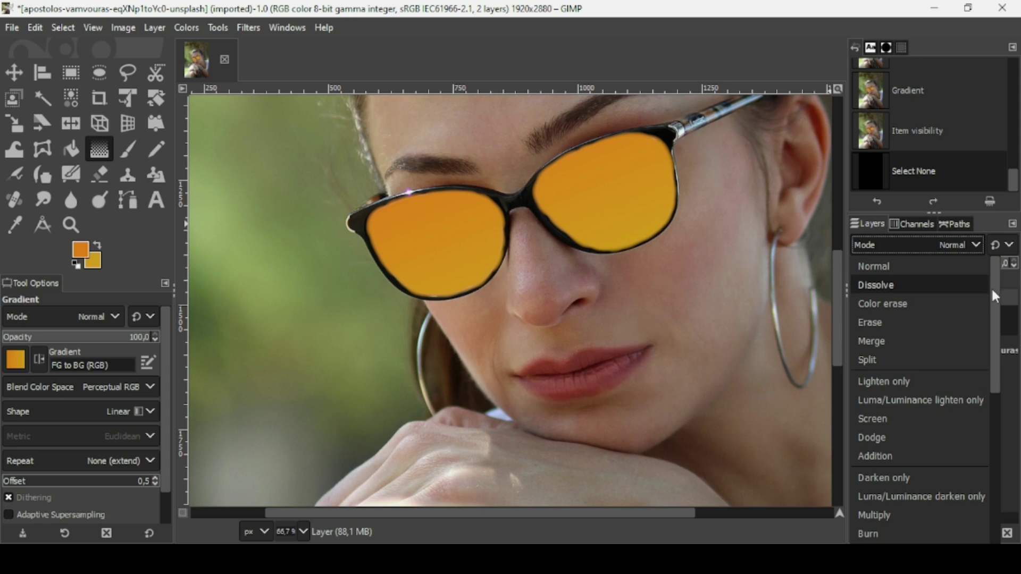
# Set the gradient layer to Multiply mode and lower its opacity to about 31.3
pyautogui.moveTo(992, 291); pyautogui.dragTo(993, 333)
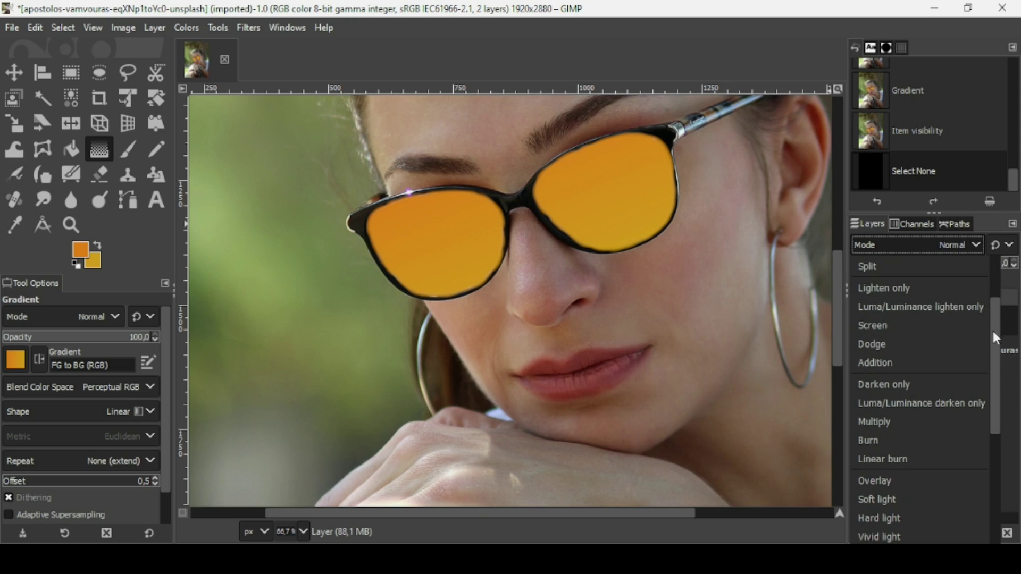
pyautogui.click(912, 421)
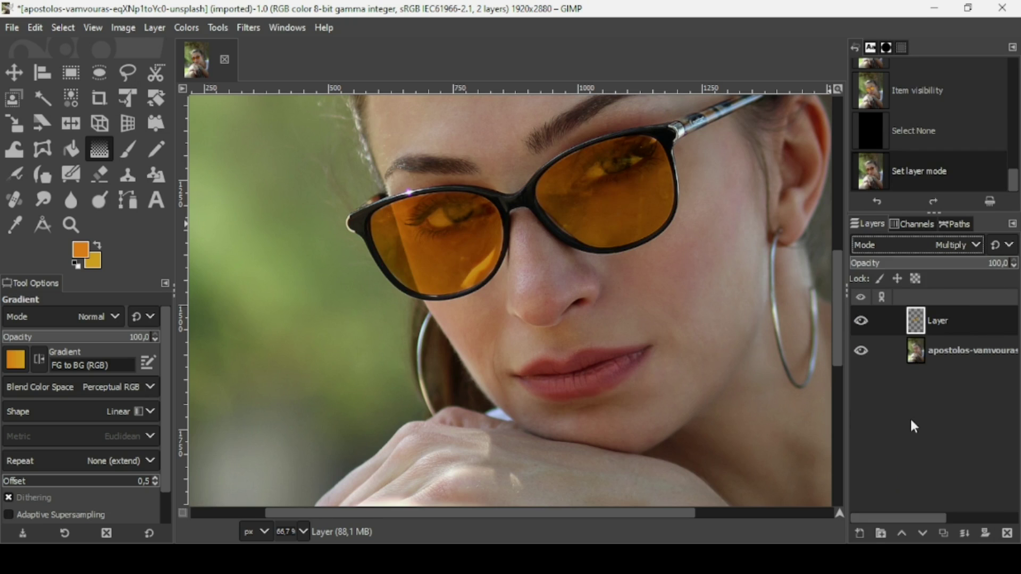
pyautogui.press('-')
pyautogui.press('-')
pyautogui.press('-')
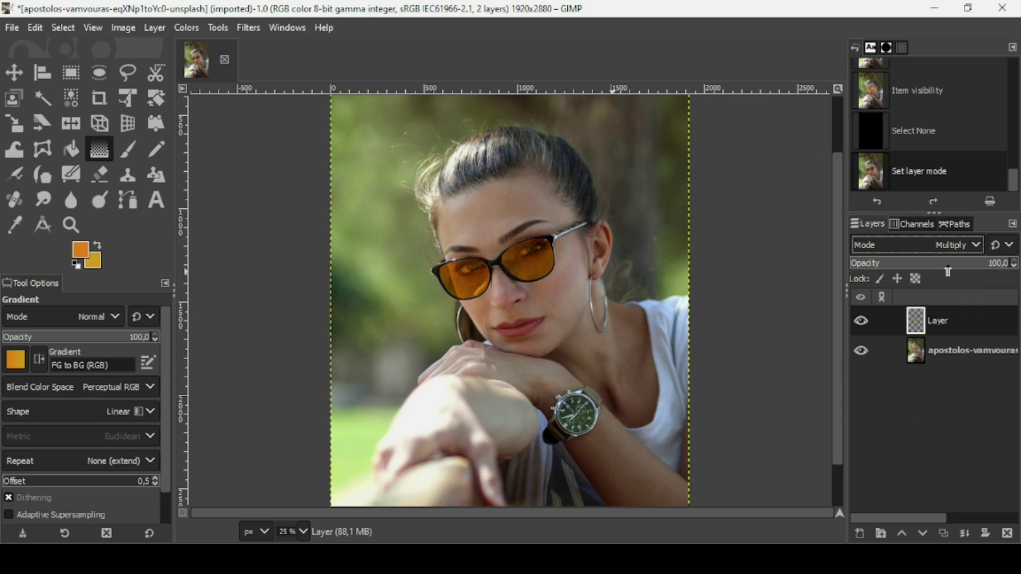
pyautogui.moveTo(945, 266); pyautogui.dragTo(902, 264)
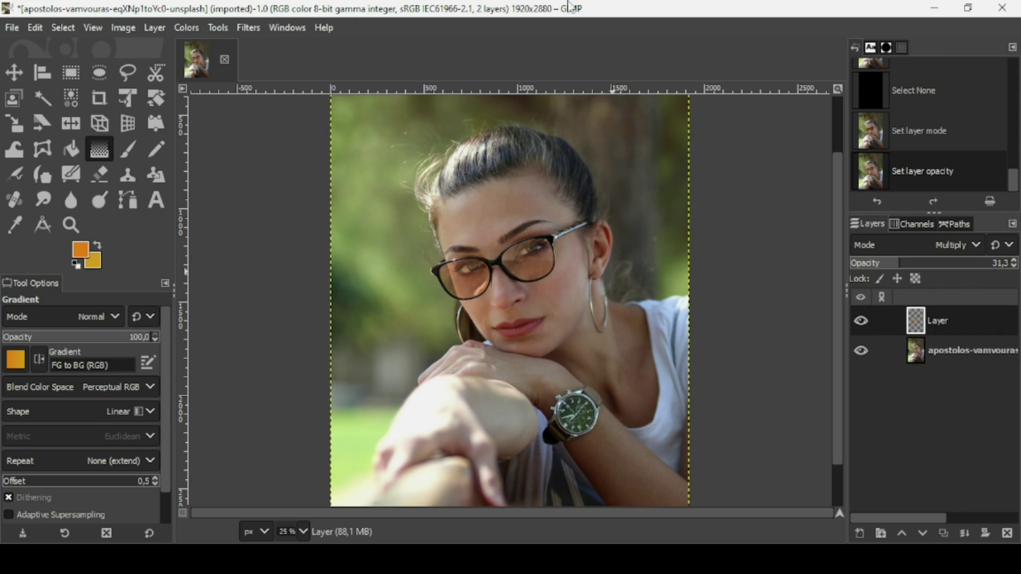
# Reselect the tint layer and raise its opacity back up to 100
pyautogui.click(921, 350)
pyautogui.click(918, 325)
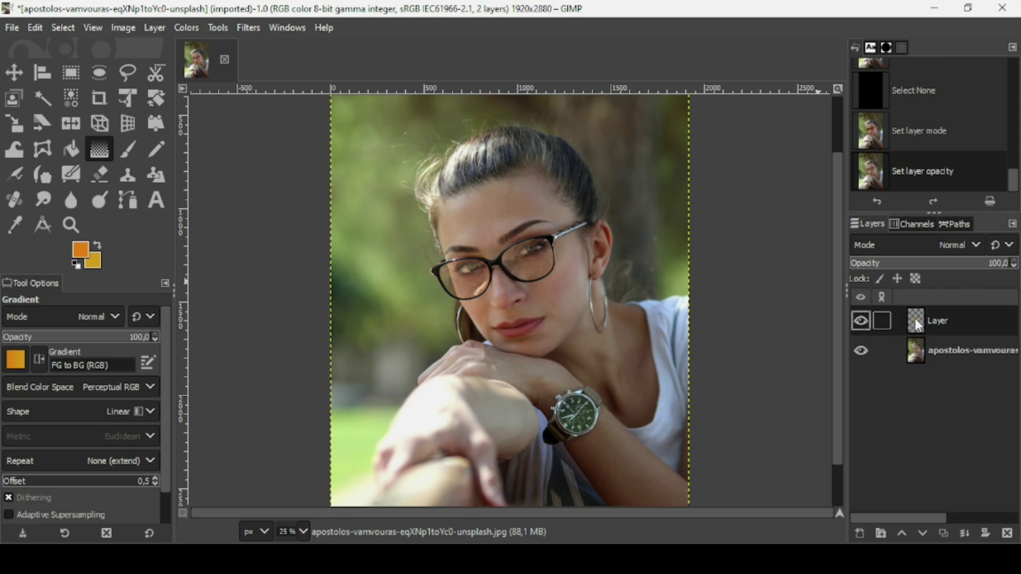
pyautogui.scroll(1, 484, 324)
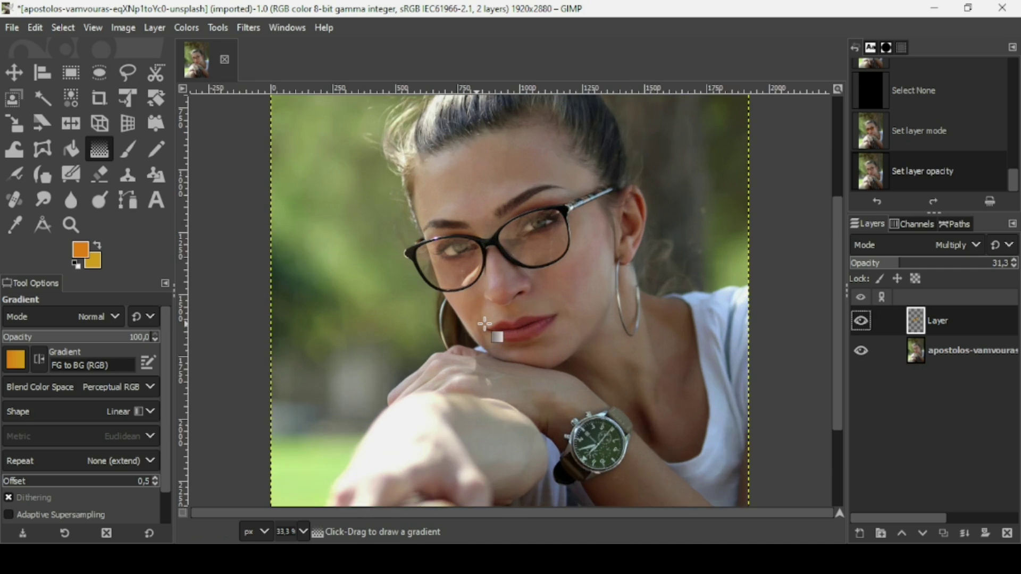
pyautogui.scroll(1, 484, 324)
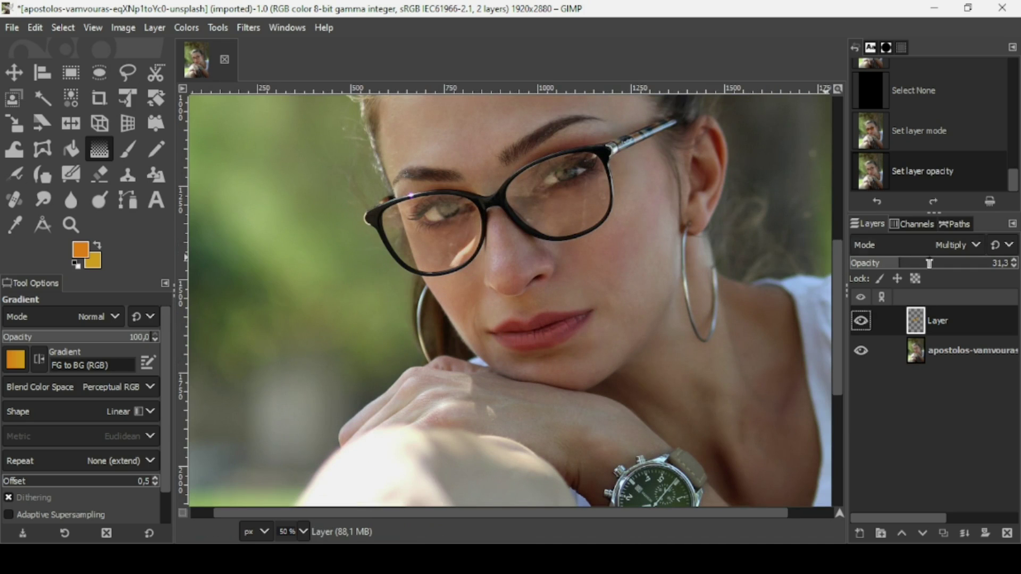
pyautogui.moveTo(931, 264); pyautogui.dragTo(981, 264)
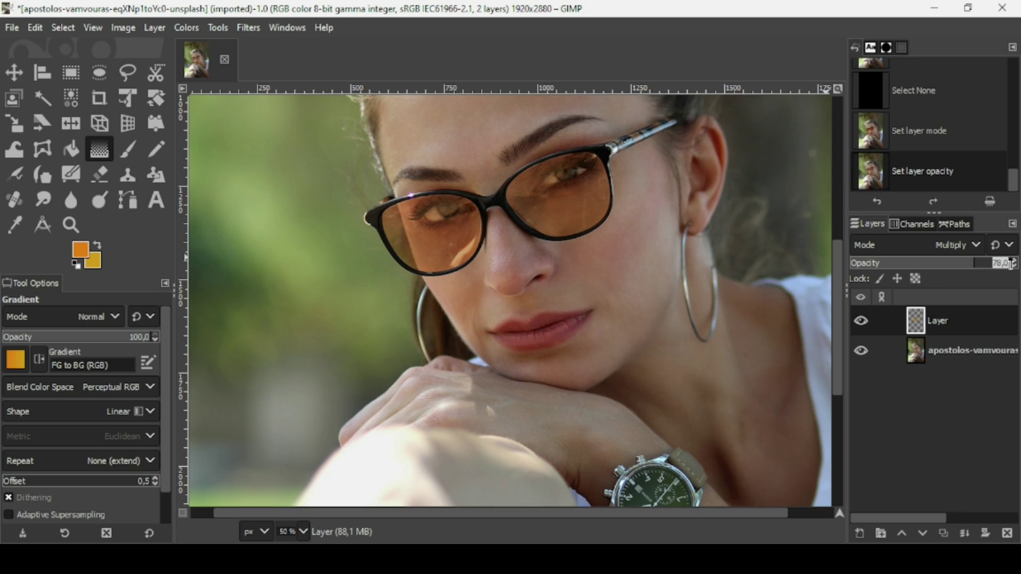
pyautogui.click(1012, 262)
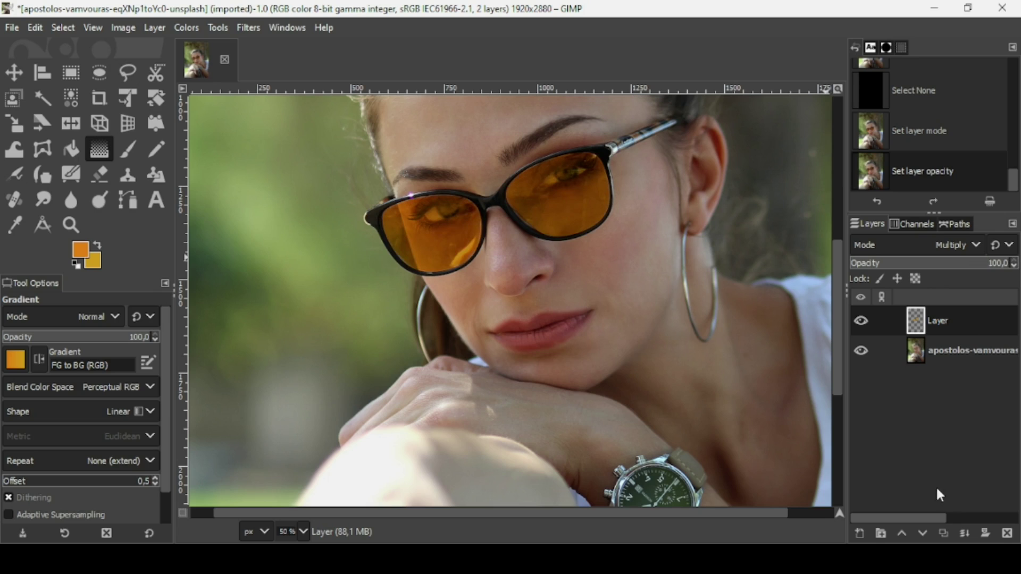
# Duplicate the tint layer at full opacity, hide the copy, and reselect the original
pyautogui.click(942, 531)
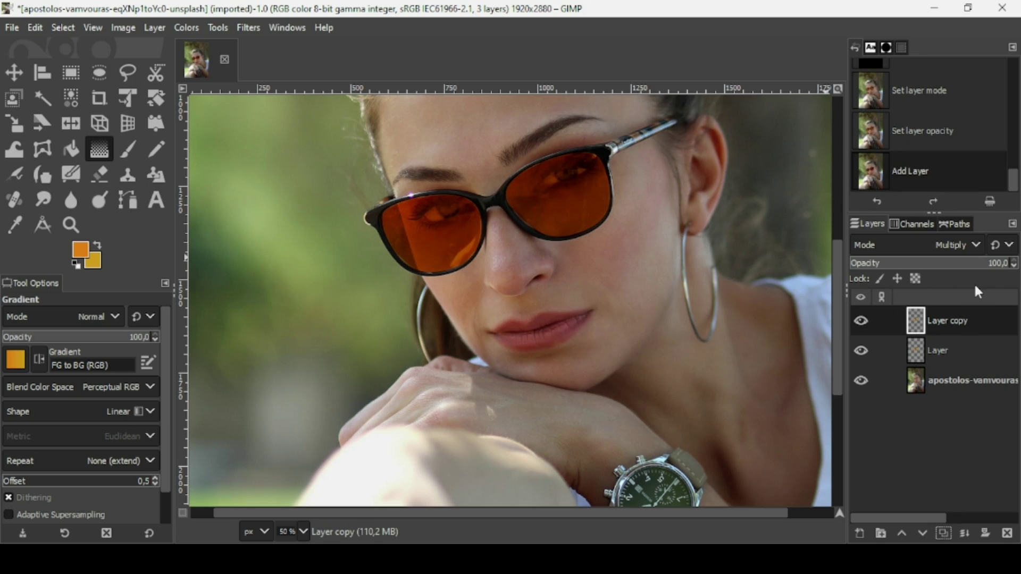
pyautogui.click(936, 264)
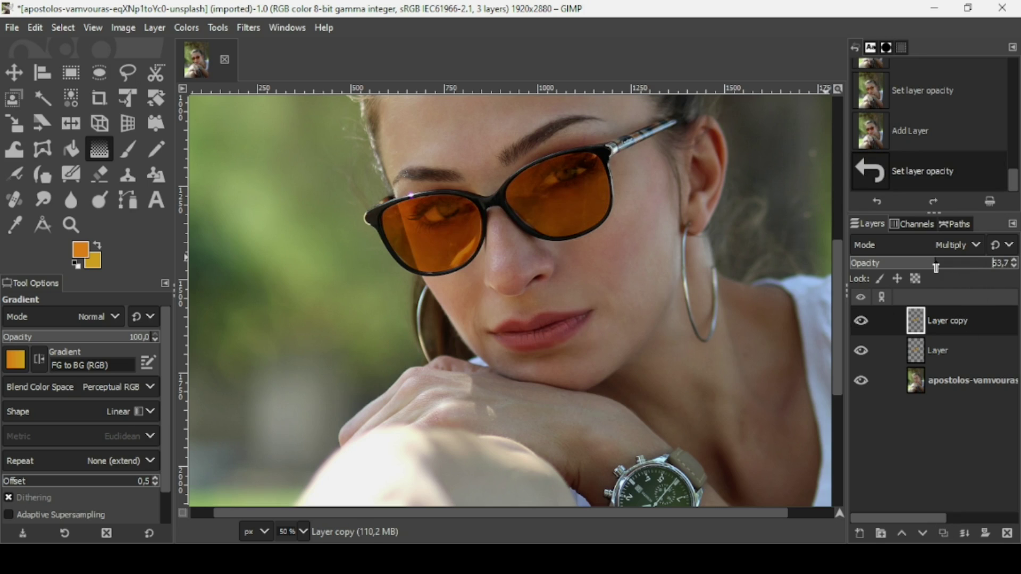
pyautogui.click(923, 264)
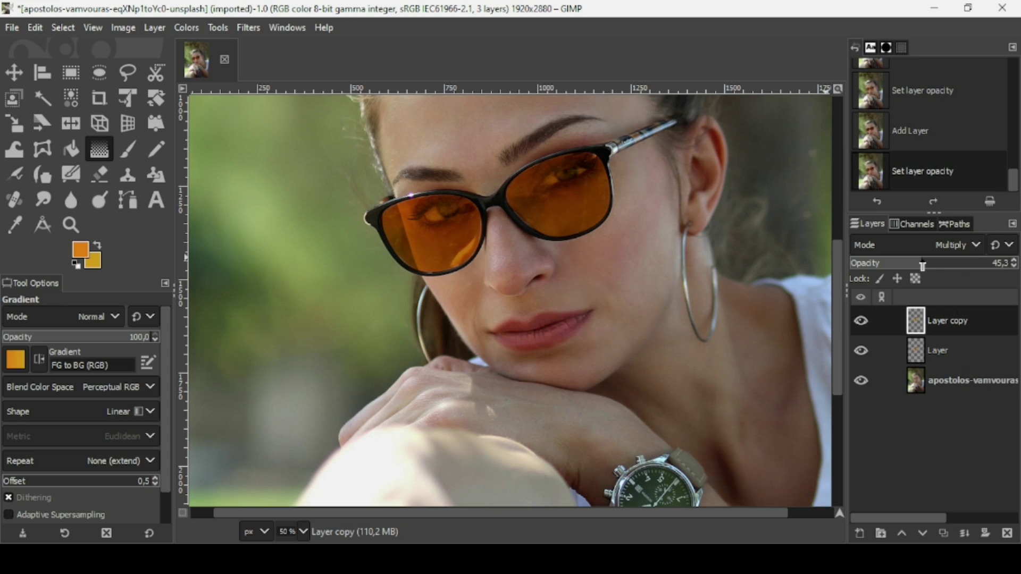
pyautogui.moveTo(923, 264); pyautogui.dragTo(1013, 264)
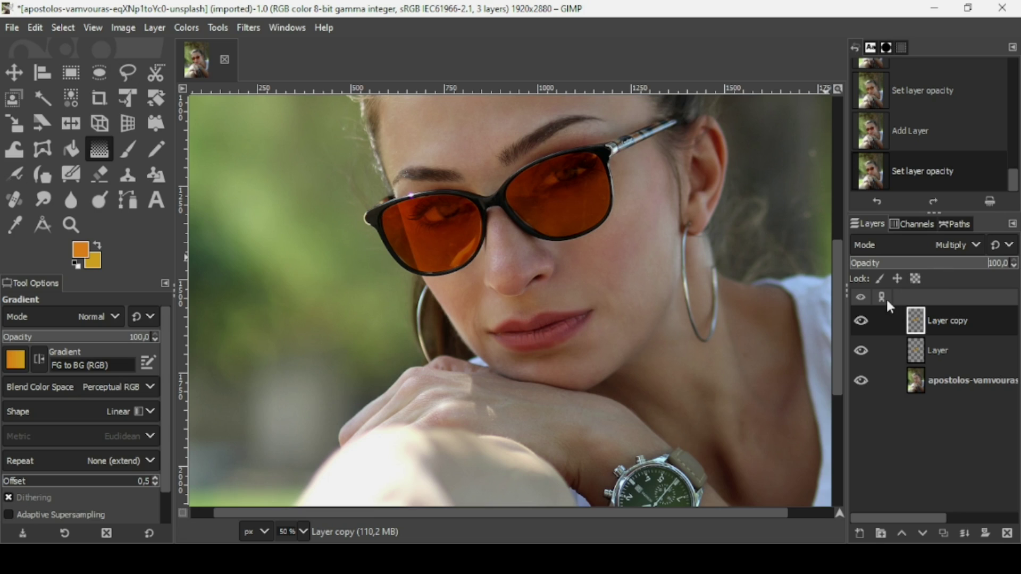
pyautogui.click(861, 321)
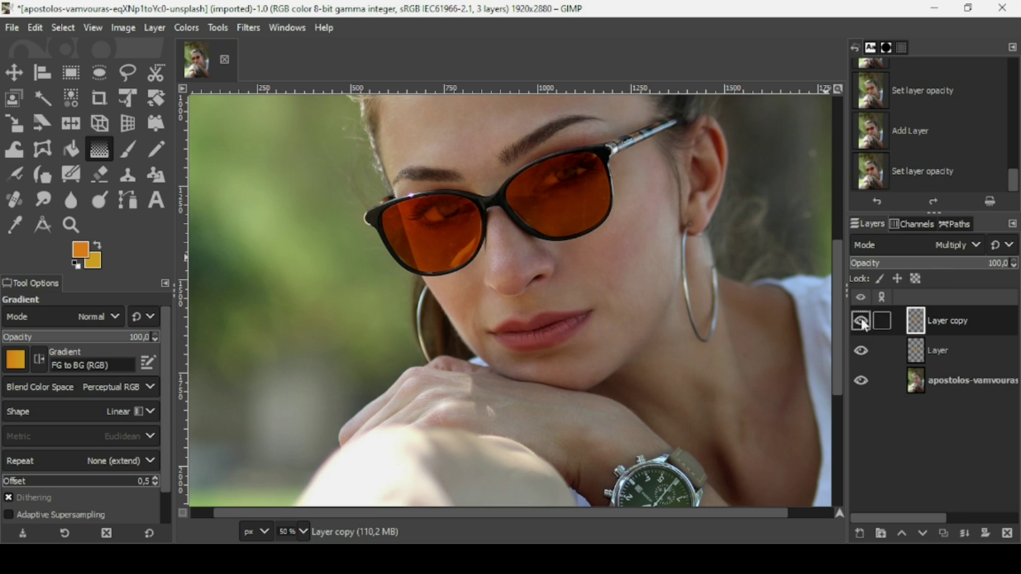
pyautogui.click(916, 355)
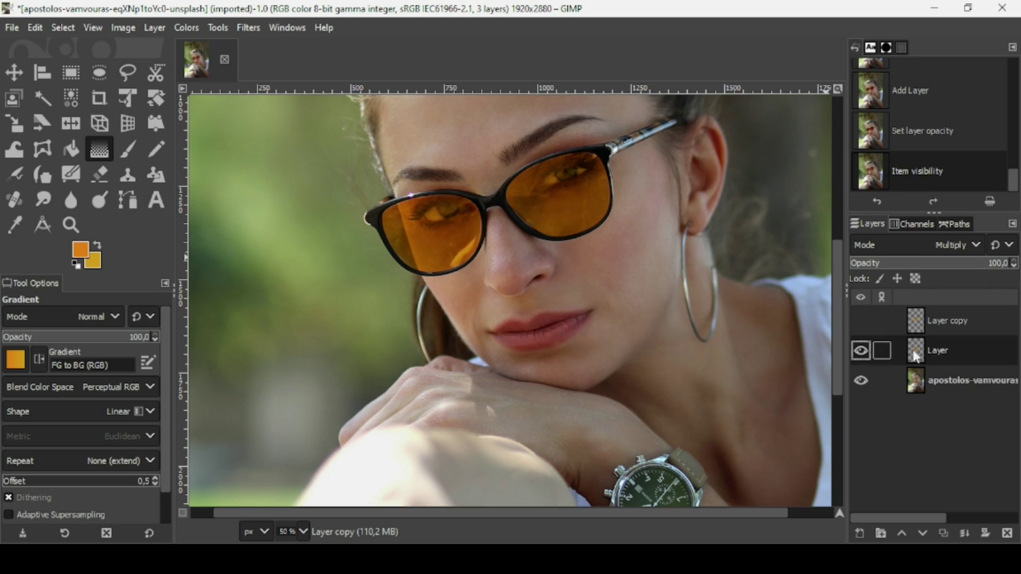
# Apply Hue-Saturation to the tint layer: hue 3.3, lightness 6.1, saturation -37.8
pyautogui.click(192, 29)
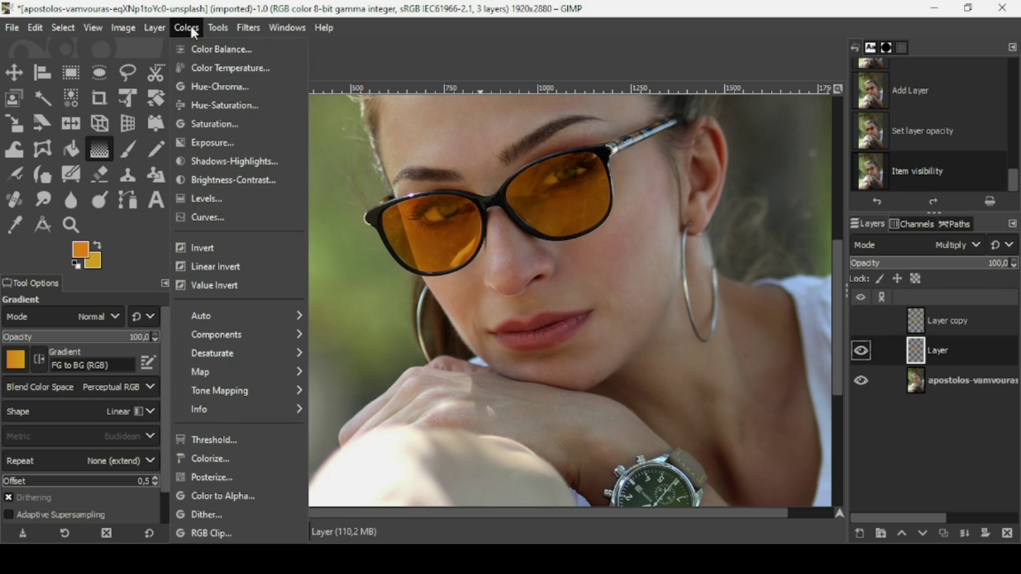
pyautogui.click(204, 104)
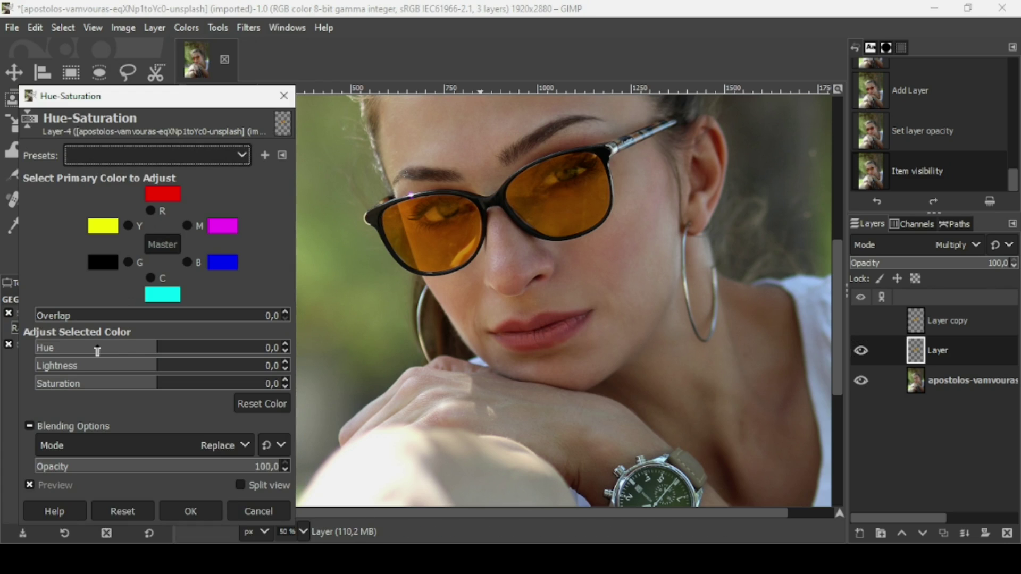
pyautogui.moveTo(144, 349); pyautogui.dragTo(72, 349)
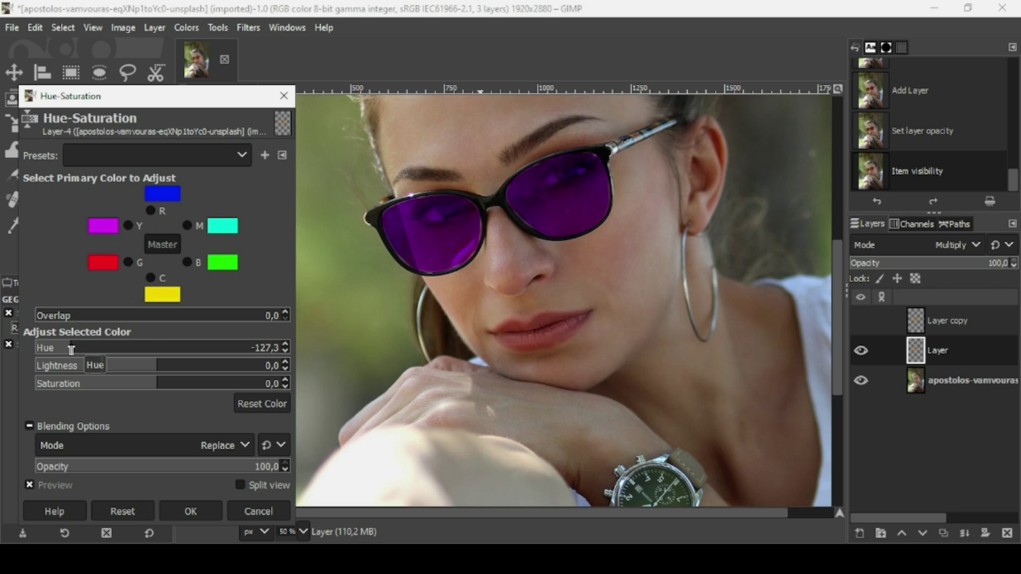
pyautogui.click(110, 369)
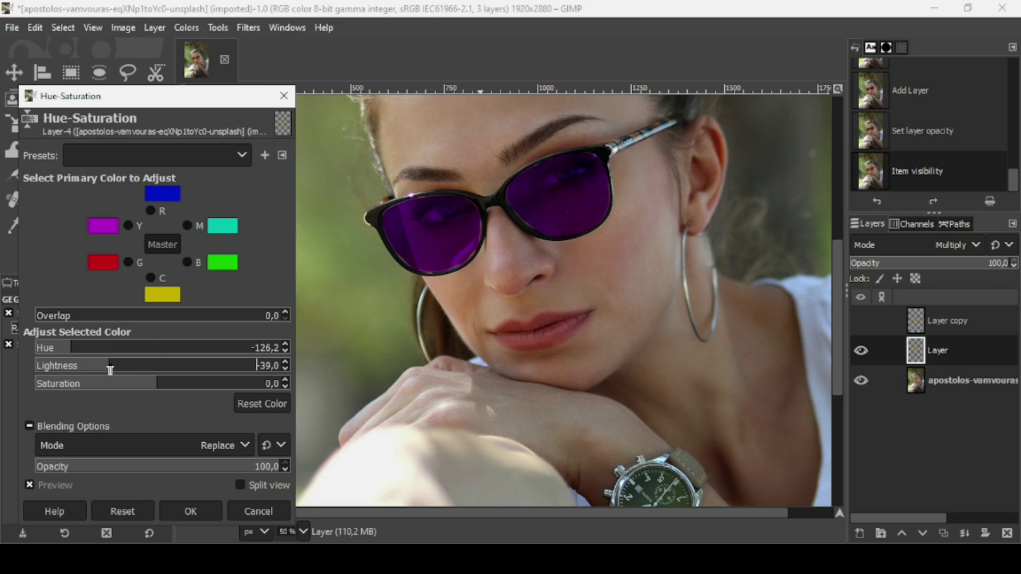
pyautogui.moveTo(110, 369); pyautogui.dragTo(163, 369)
pyautogui.click(237, 389)
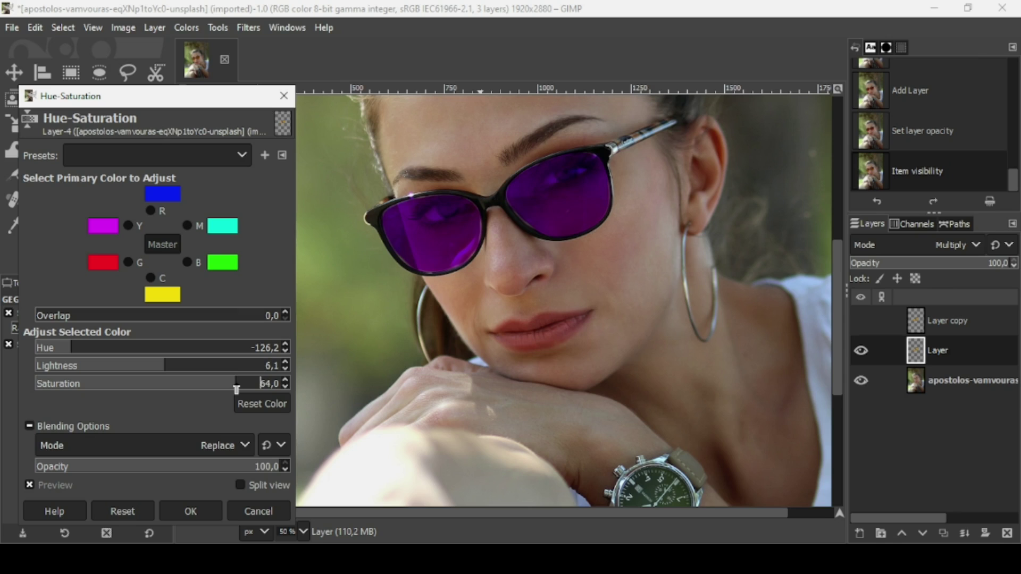
pyautogui.moveTo(237, 390); pyautogui.dragTo(110, 385)
pyautogui.moveTo(60, 349); pyautogui.dragTo(159, 351)
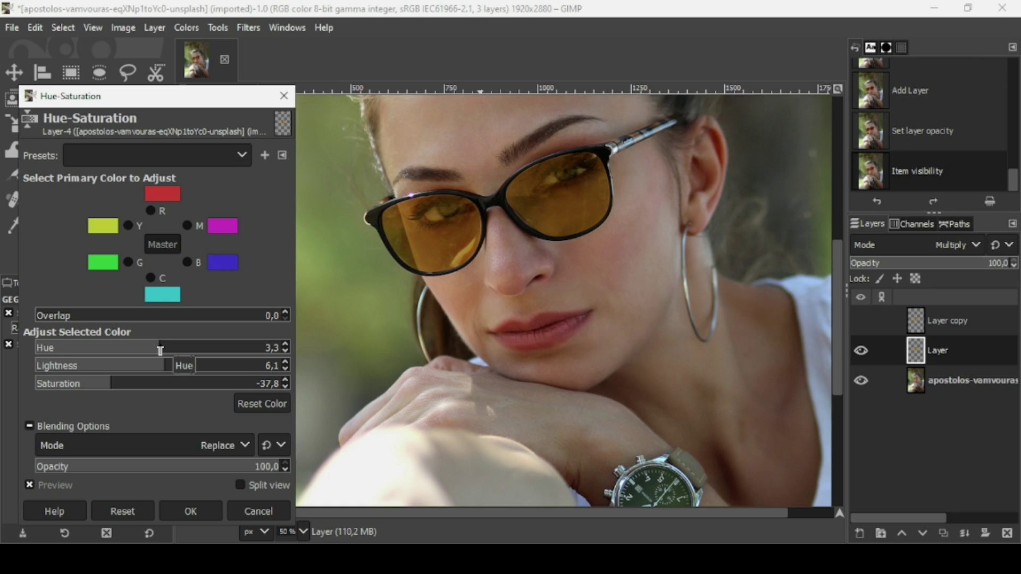
pyautogui.click(207, 512)
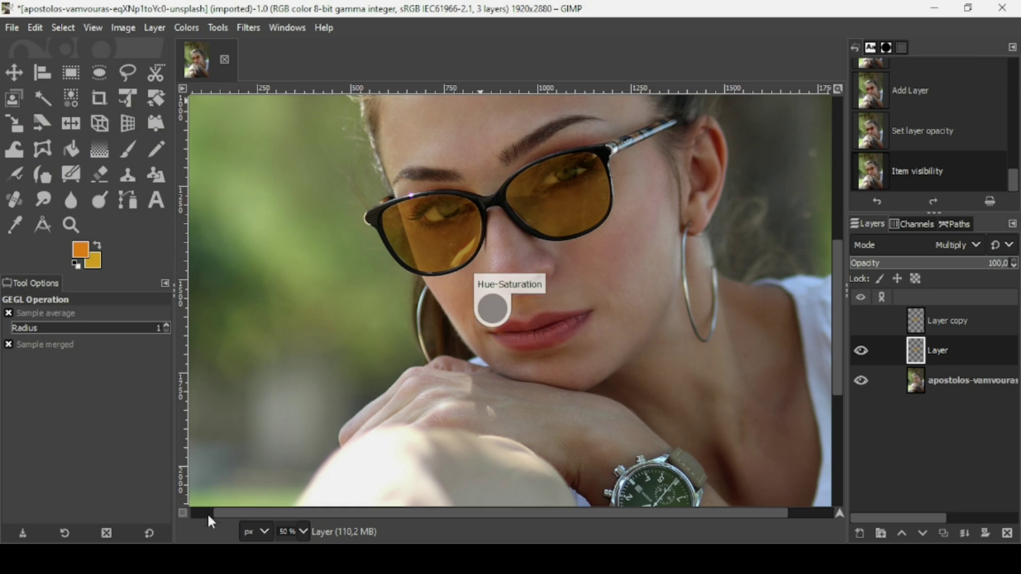
# Create a new 'Visible' layer from the golden-tinted result using New from Visible
pyautogui.scroll(-1, 767, 350)
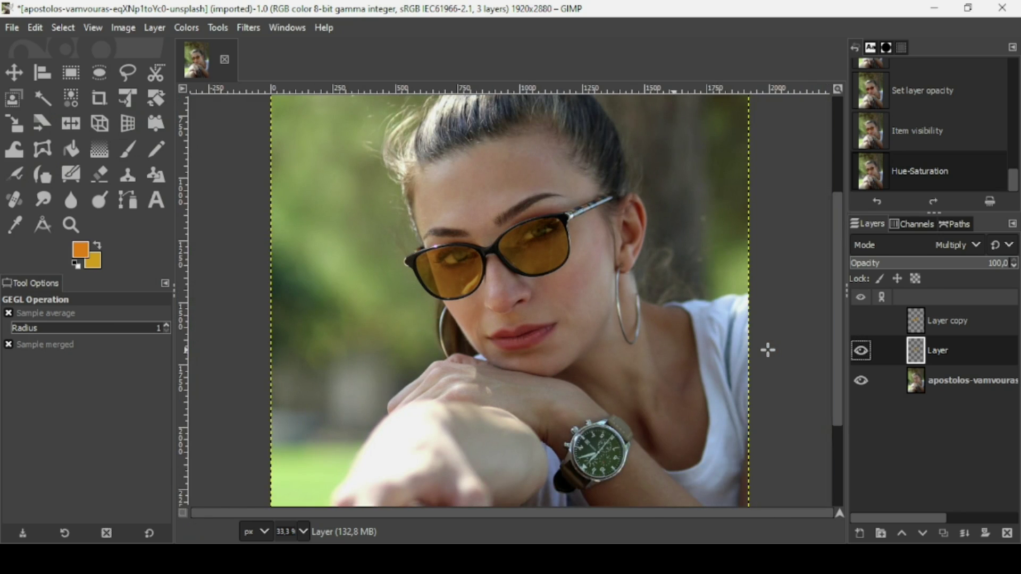
pyautogui.rightClick(918, 357)
pyautogui.click(860, 135)
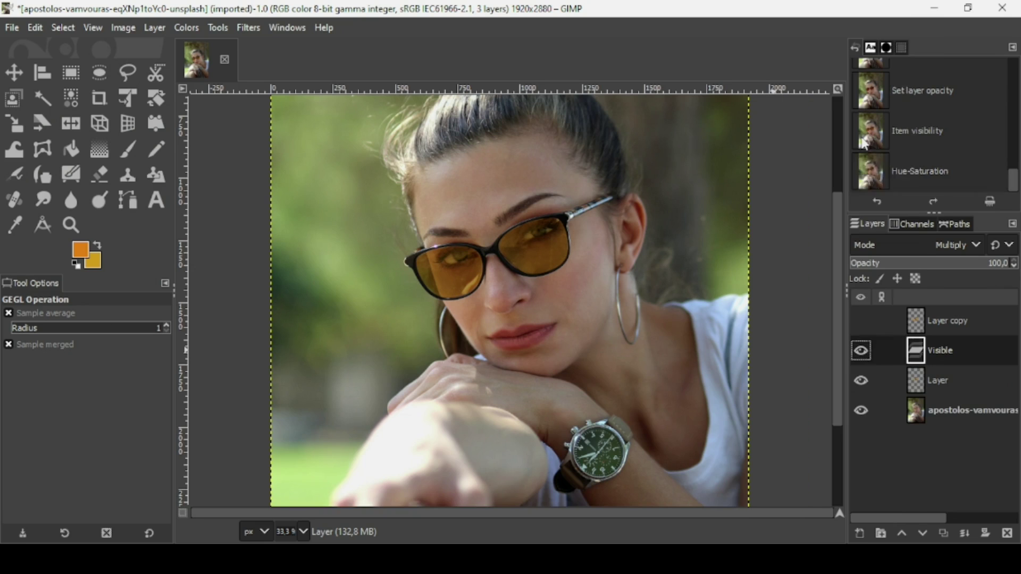
# Hide the original tint layer, toggle the Visible layer to compare, and zoom out to the whole image
pyautogui.click(860, 380)
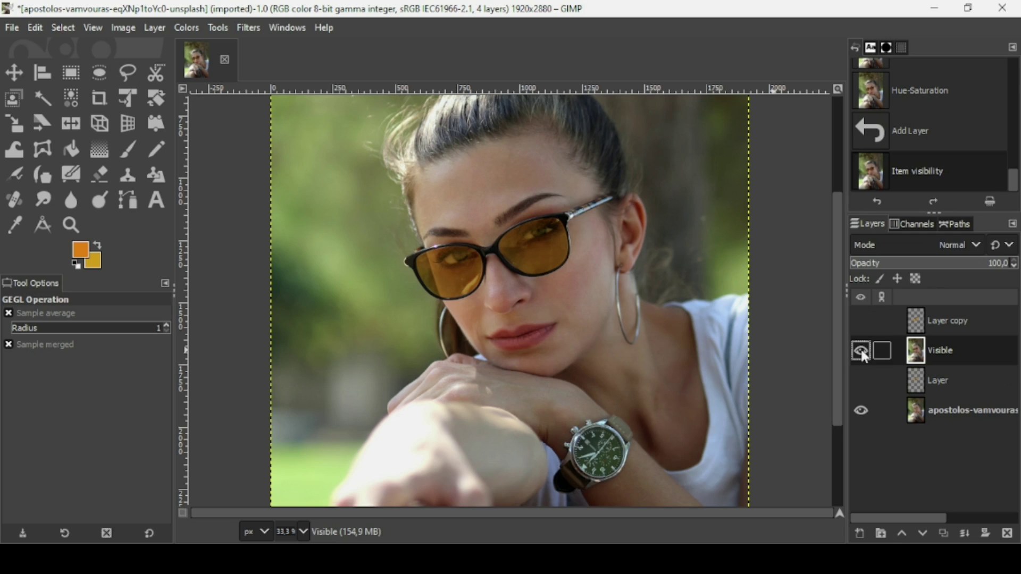
pyautogui.click(861, 350)
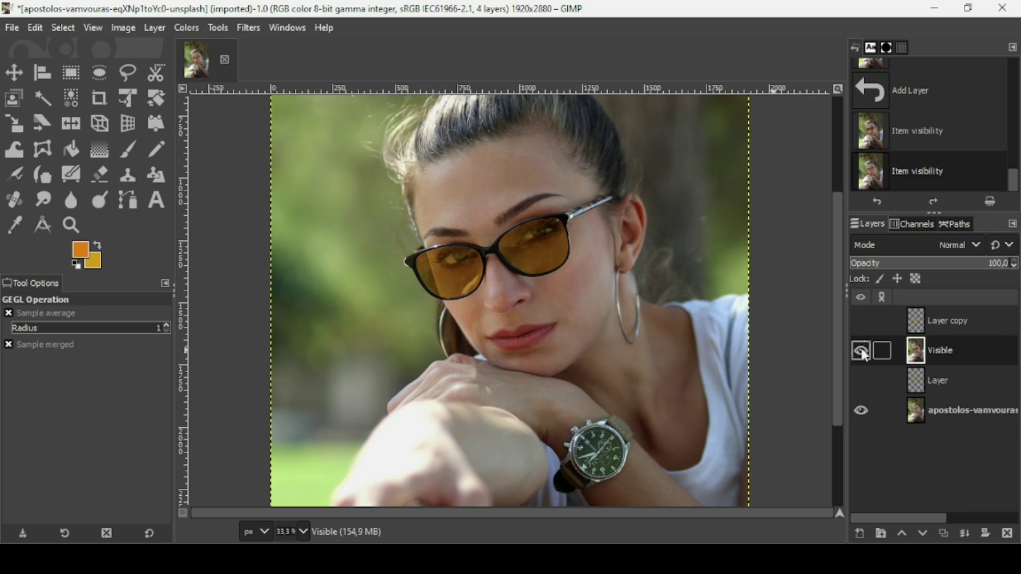
pyautogui.press('-')
pyautogui.press('-')
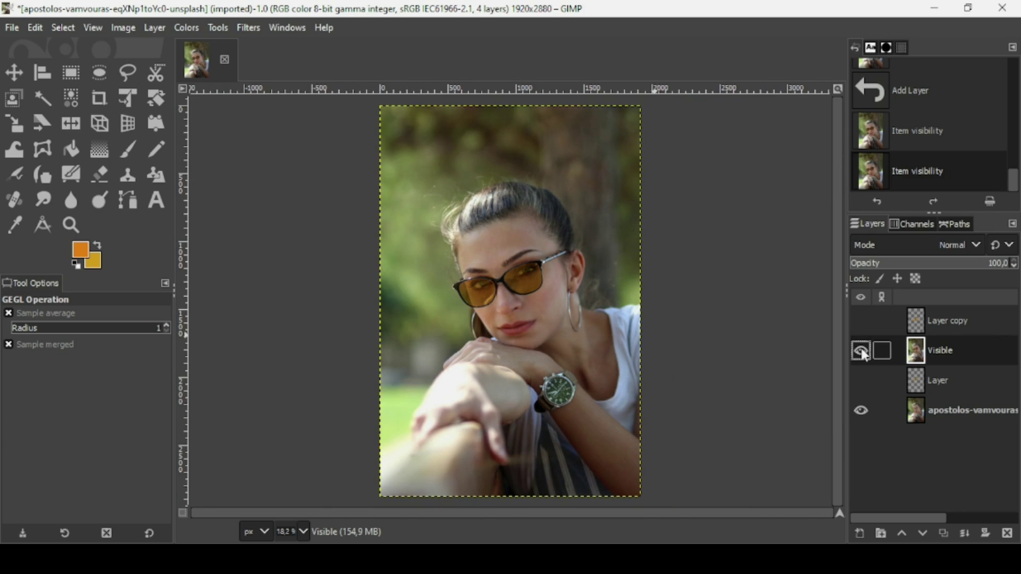